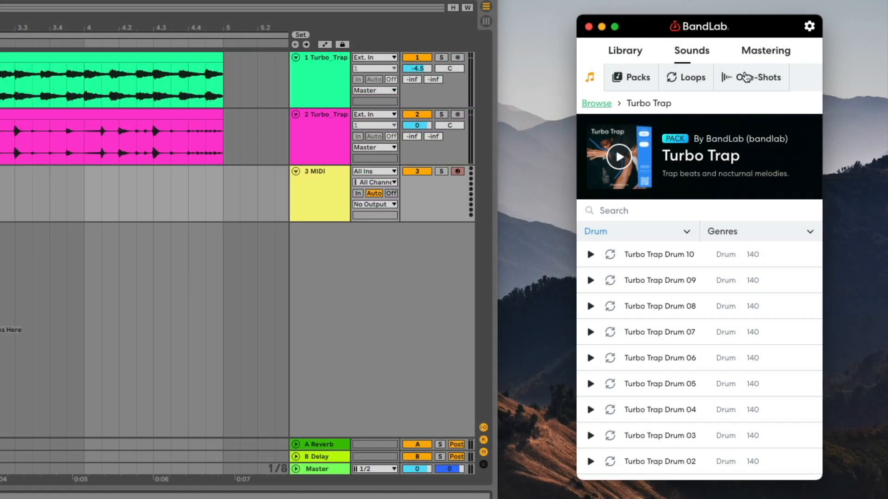
- Search the one-shot samples for "808"
left_click(749, 79)
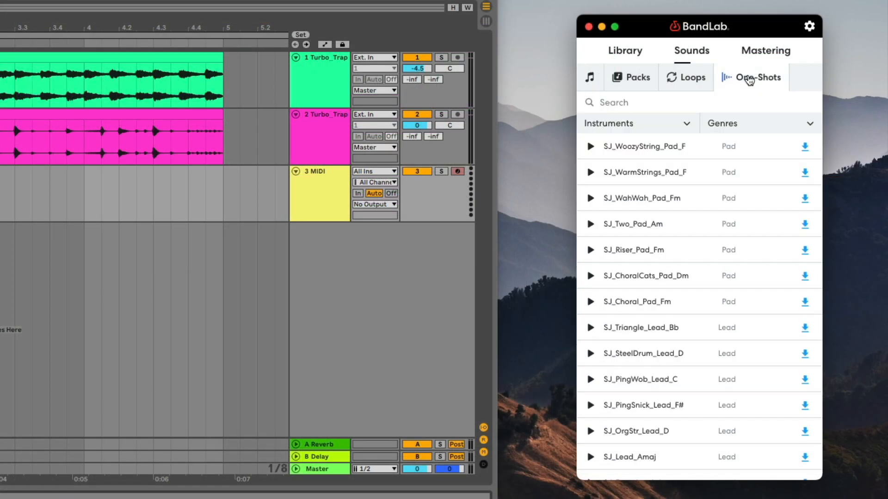
type("808")
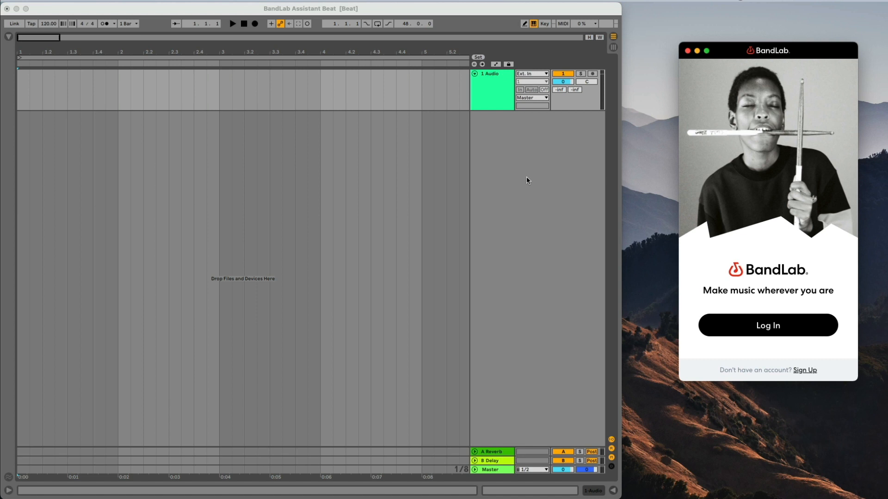
- Log in to BandLab Assistant, check the Mastering section and open the Sounds library
left_click(762, 325)
left_click(813, 70)
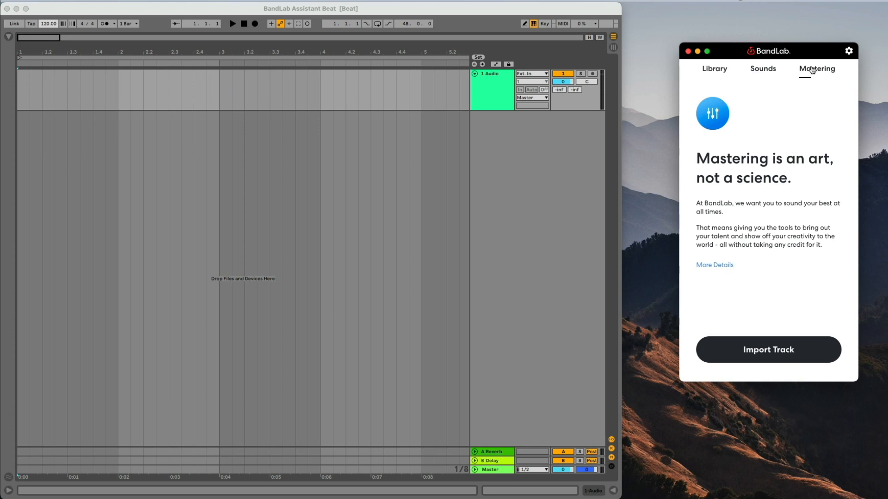
left_click(763, 70)
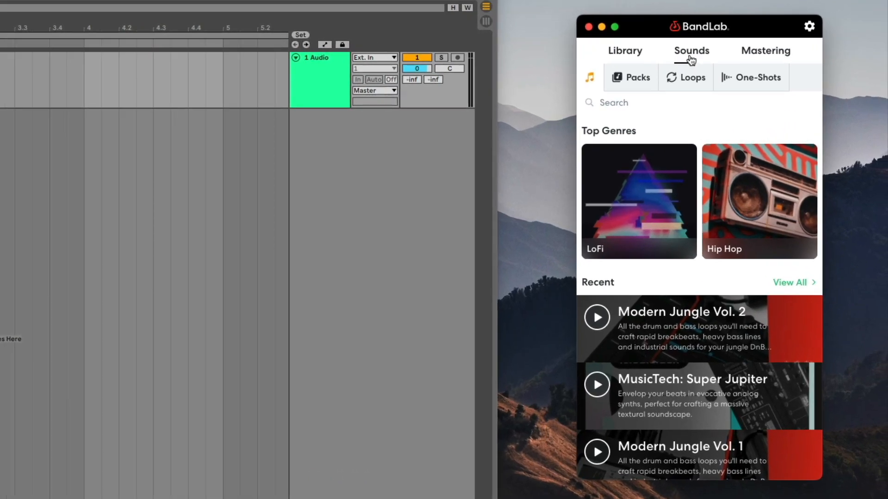
- Search the sounds for "trap" and open the Turbo Trap pack
left_click(745, 104)
type("trap")
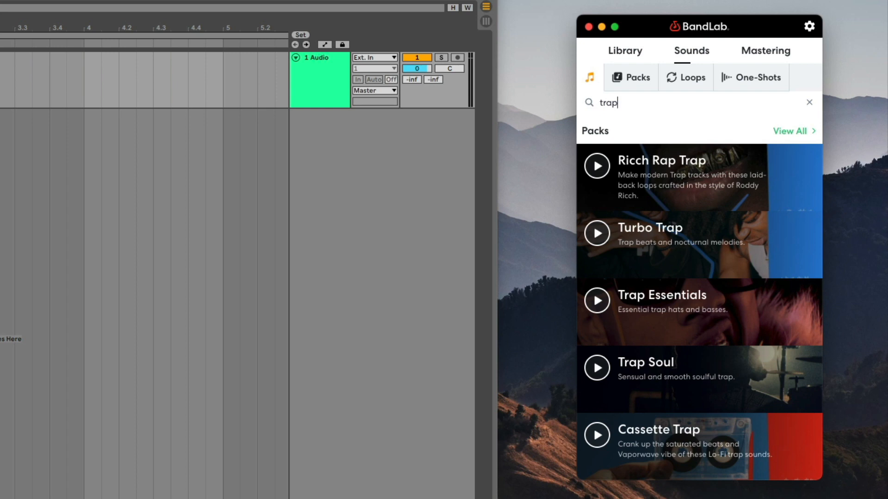
left_click(664, 229)
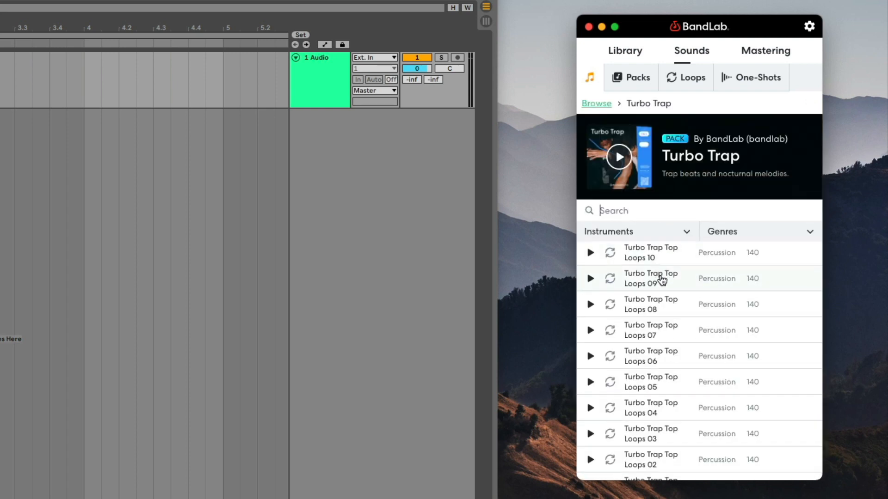
- Preview Turbo Trap Synth 38, 37 and 36, and place Synth 36 at bar 1 of the first audio track in Ableton Live
scroll(663, 280, "down", 5)
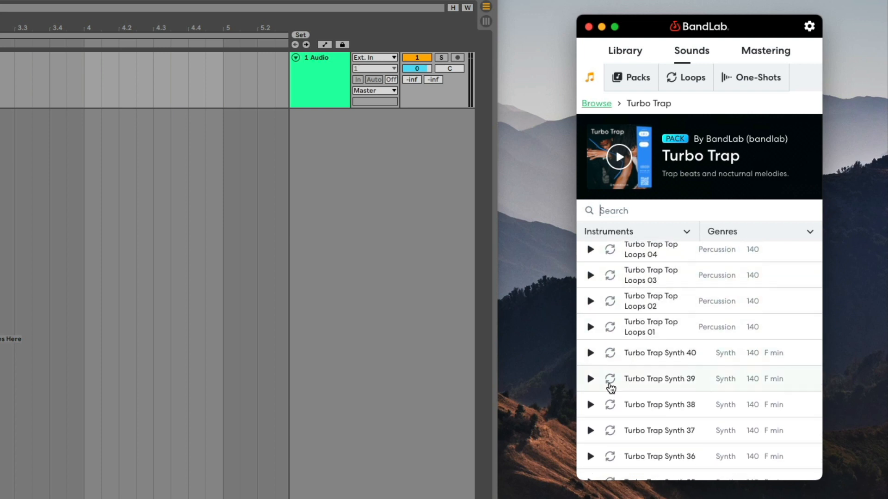
left_click(591, 406)
left_click(591, 431)
left_click(591, 457)
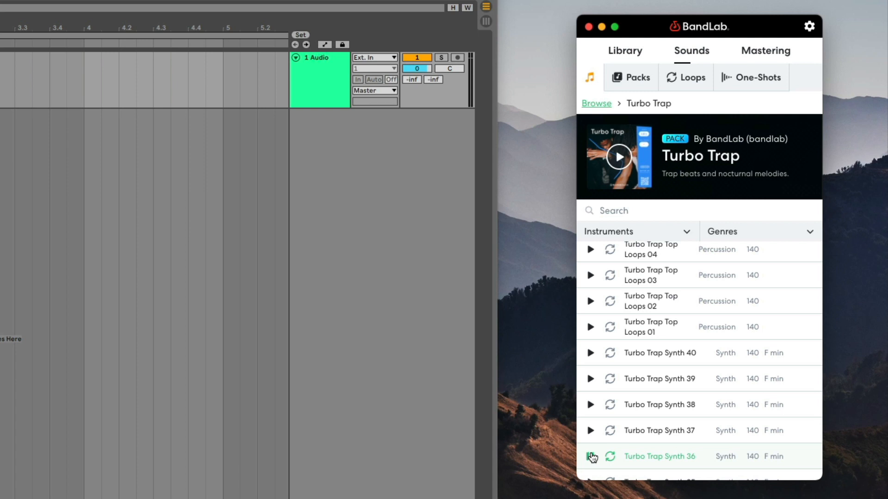
left_click_drag(640, 457, 454, 400)
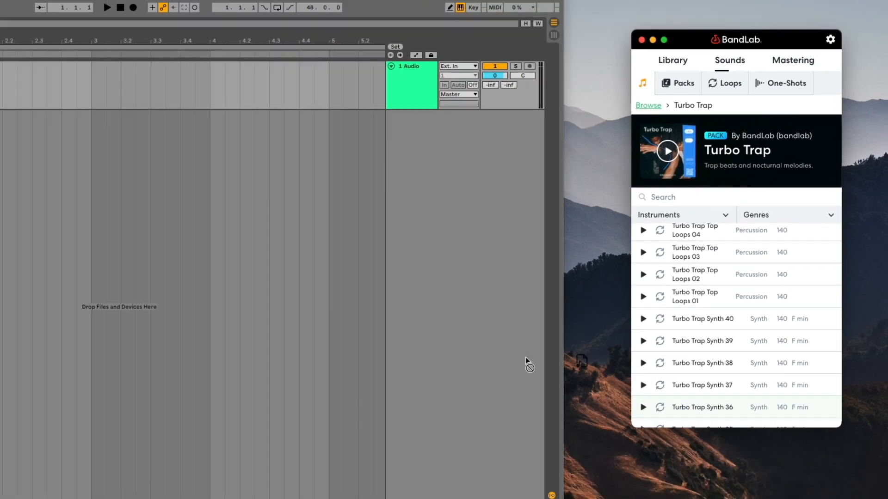
left_click_drag(526, 360, 19, 81)
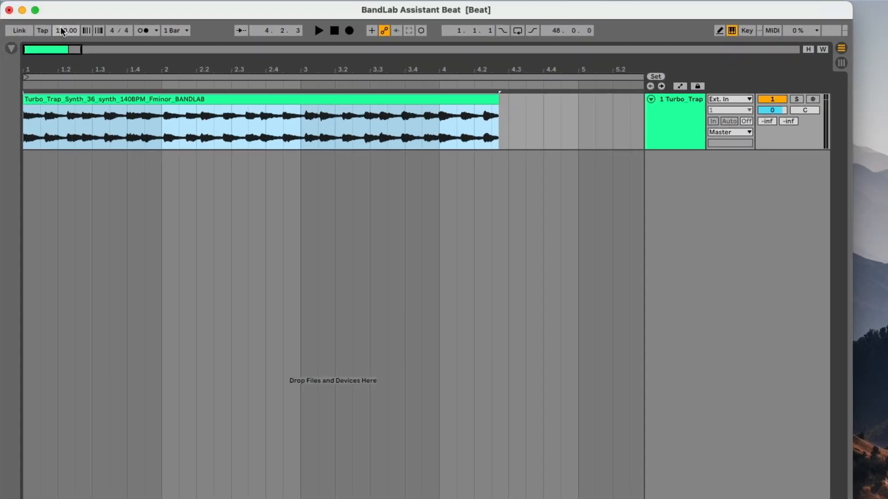
- Set the project tempo to 140 BPM and play back the synth loop
left_click(46, 24)
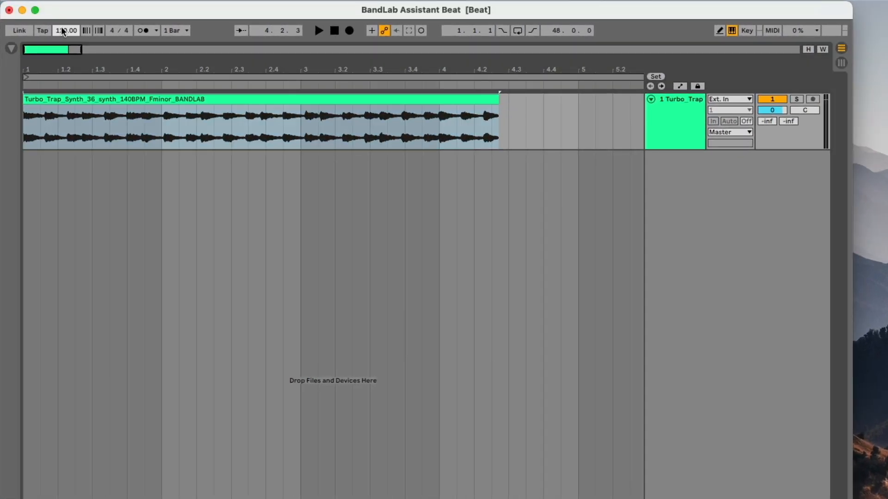
type("140")
key("Return")
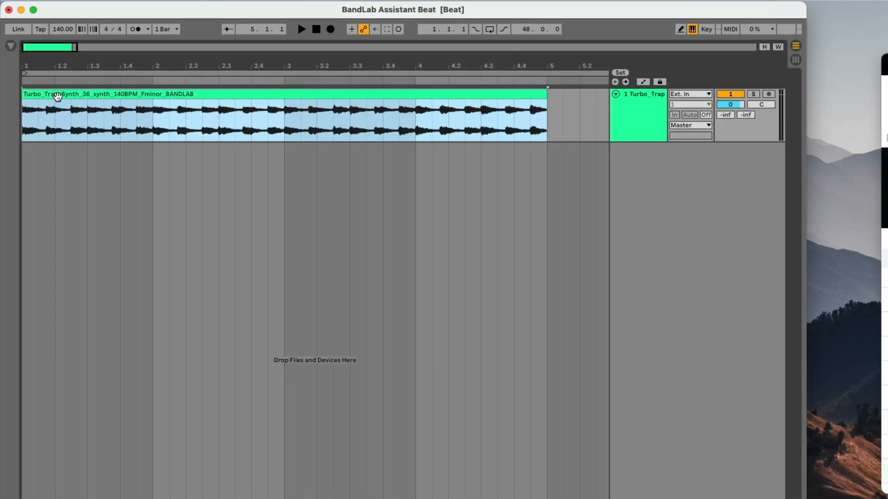
key("space")
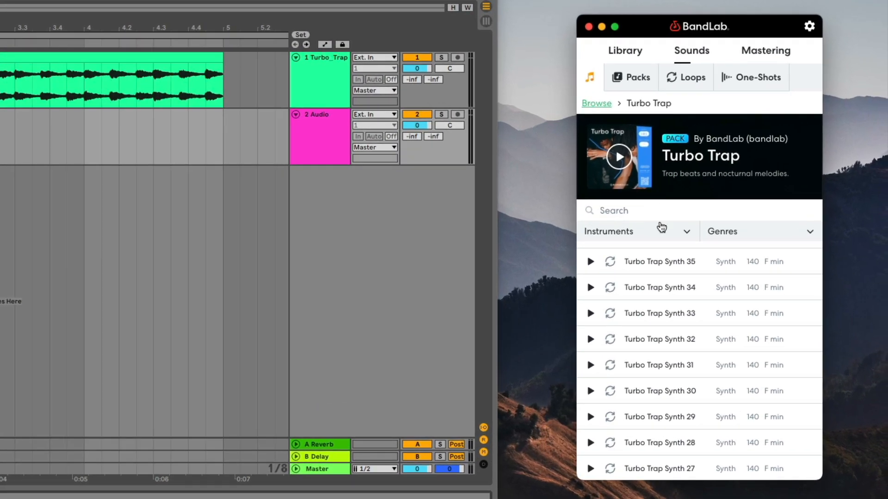
- Filter the Turbo Trap pack in BandLab Assistant to Drum loops and preview Turbo Trap Drum 05
left_click(740, 203)
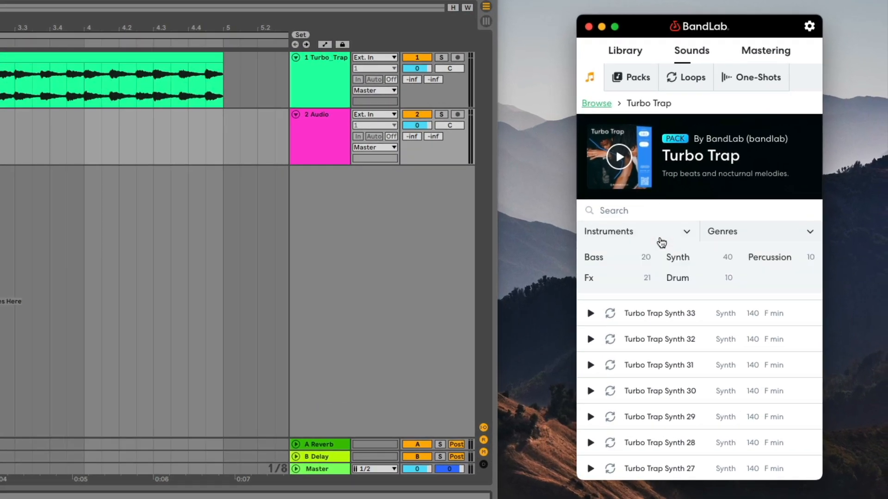
left_click(678, 279)
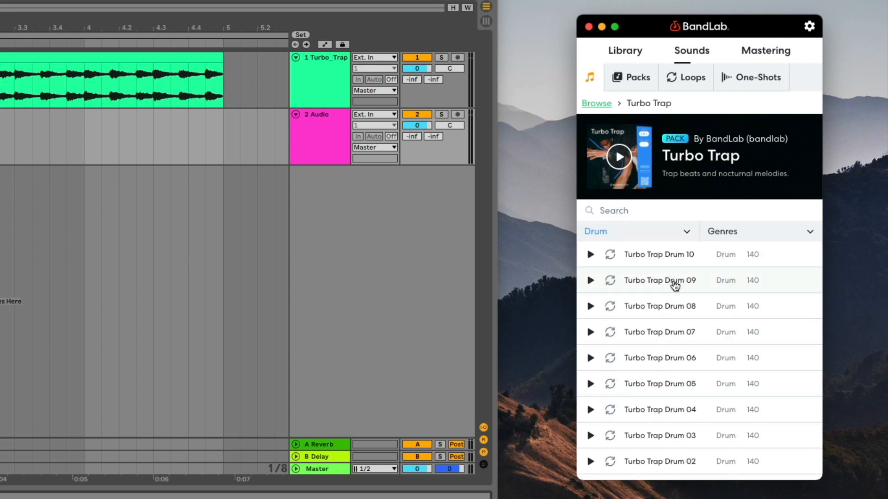
left_click(591, 384)
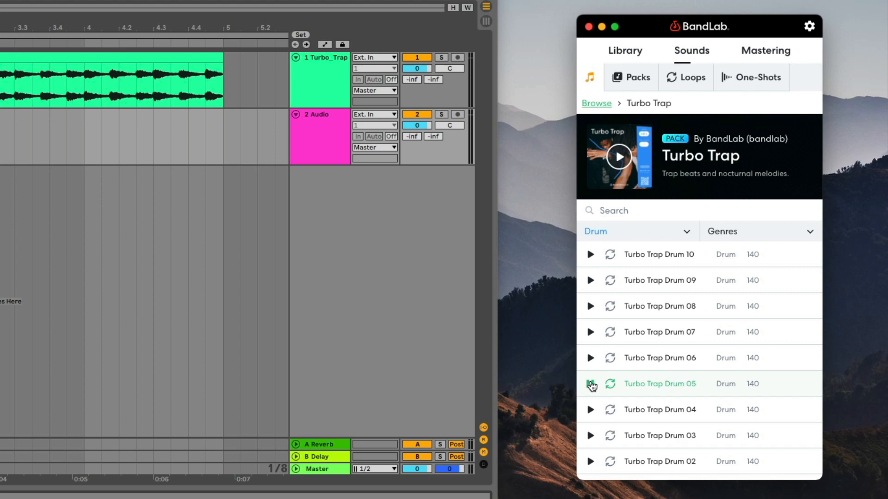
left_click(591, 385)
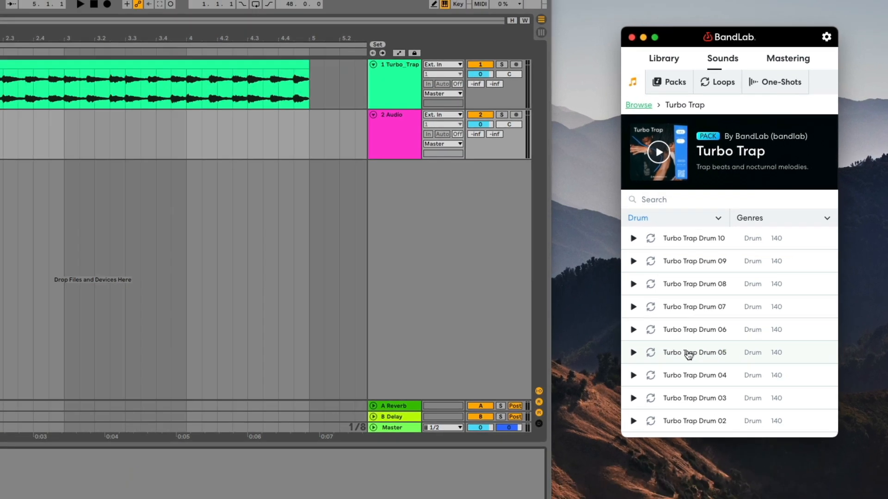
- Place Turbo Trap Drum 05 at bar 1 of the second audio track in Ableton Live and play it with the synth loop
left_click_drag(627, 384, 0, 263)
left_click_drag(227, 226, 25, 122)
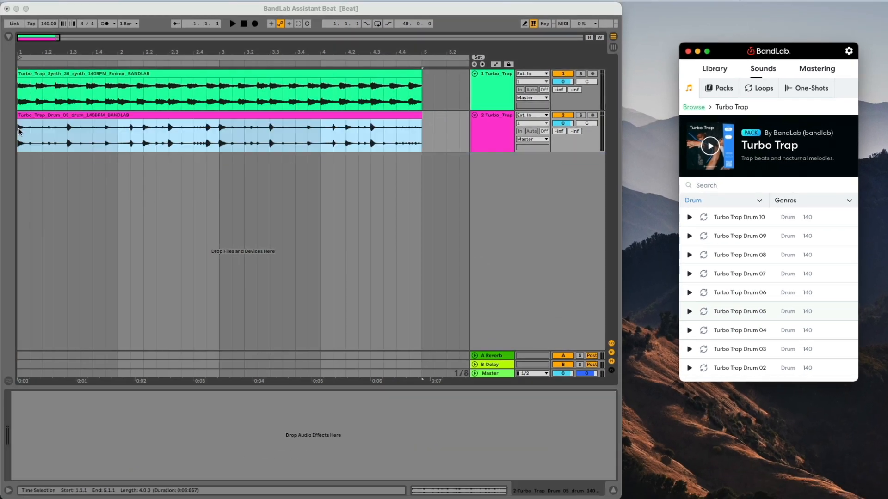
left_click(232, 24)
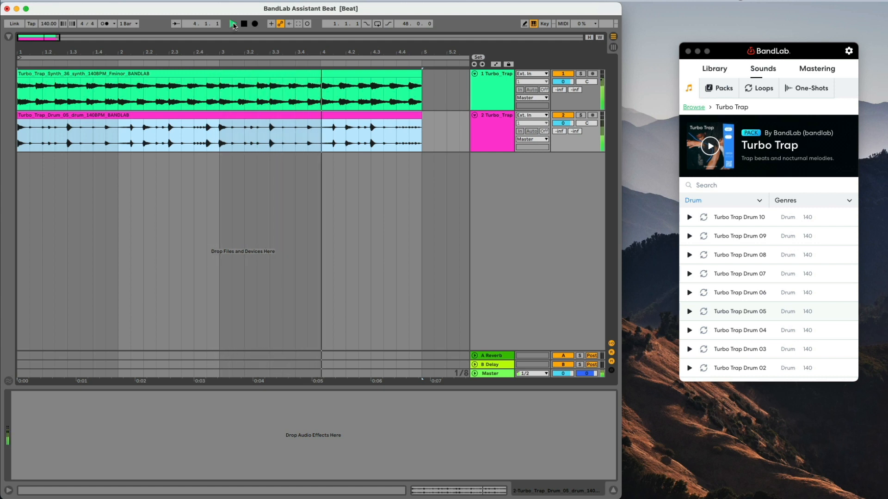
left_click(244, 24)
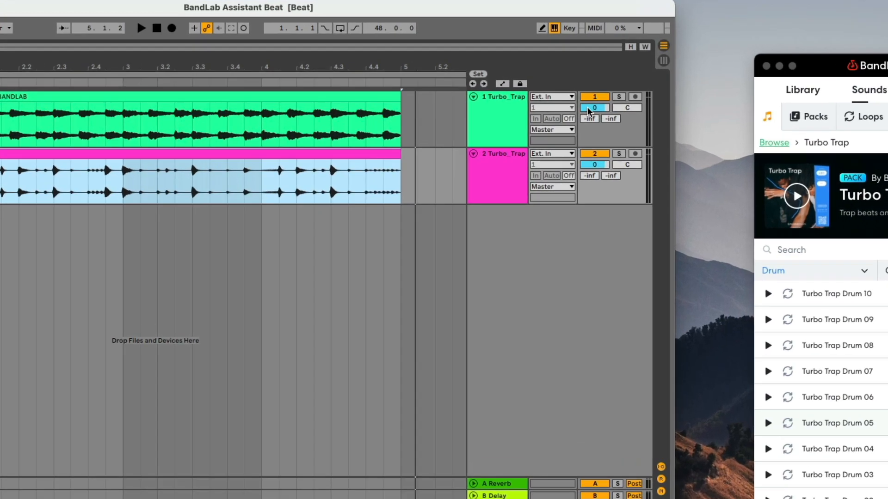
- Set the synth track's volume to -4.5 dB and replay the two loops
left_click(558, 81)
type("-4.5")
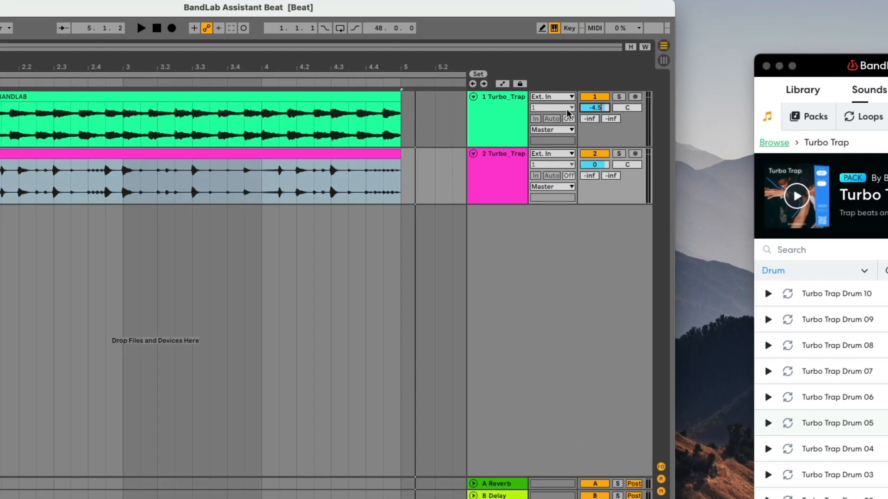
key("Return")
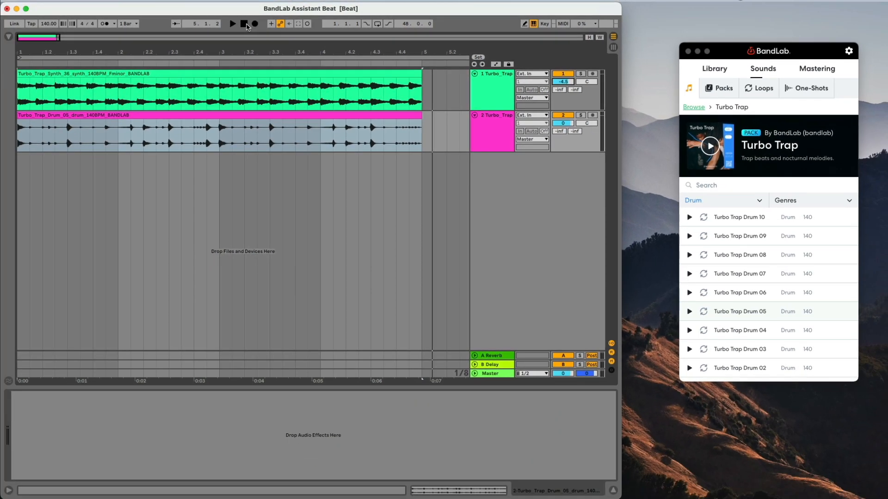
left_click(157, 28)
left_click(234, 25)
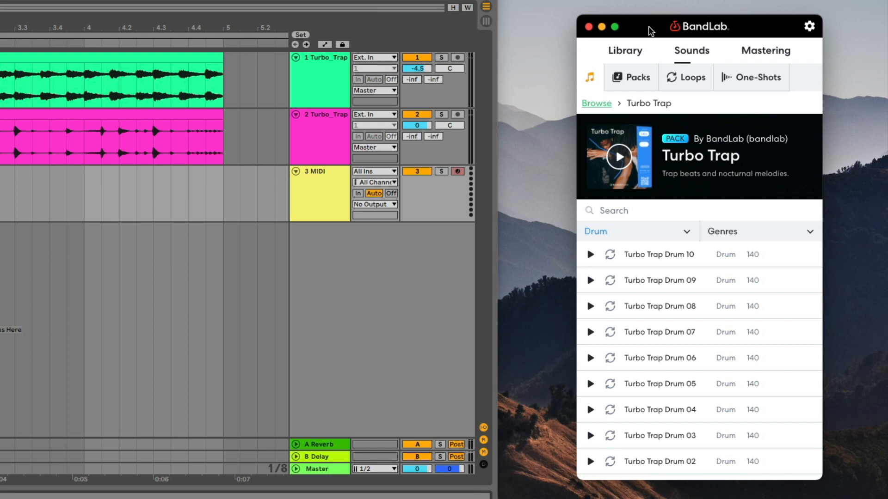
- Search BandLab Assistant's one-shots for "808" and preview both LexLuger samples and 808_Zay
left_click(749, 79)
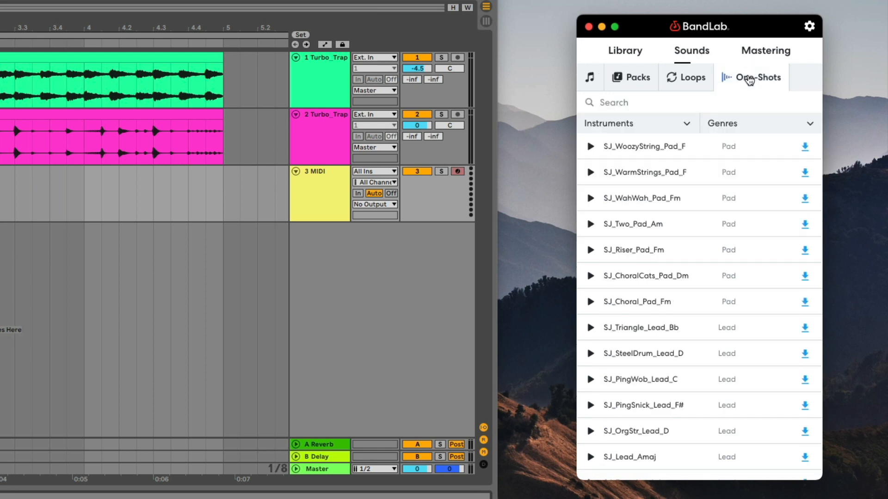
left_click(740, 102)
type("808")
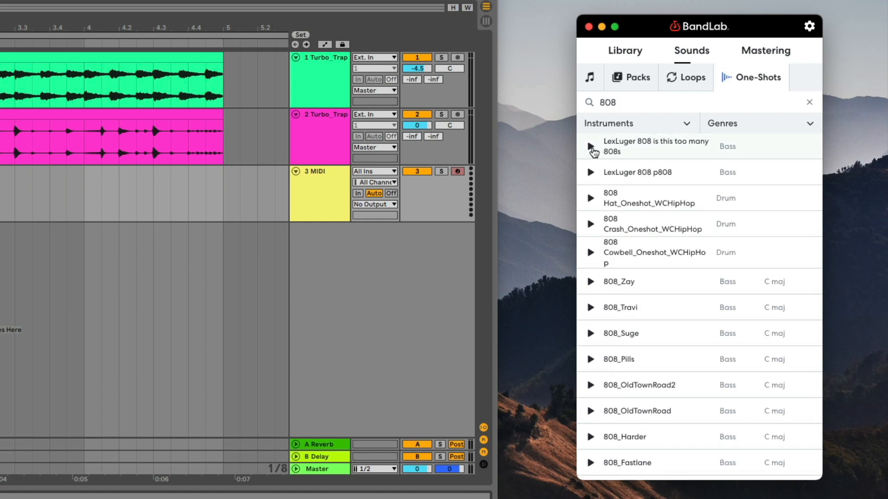
left_click(592, 147)
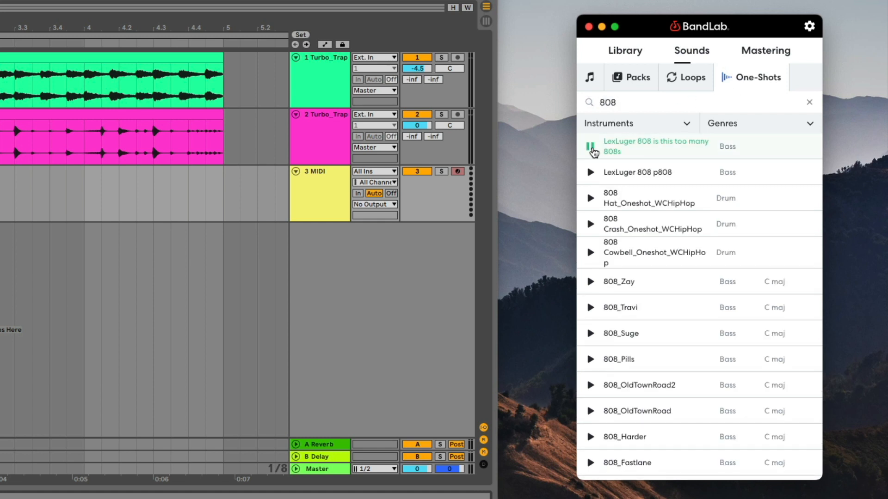
left_click(590, 173)
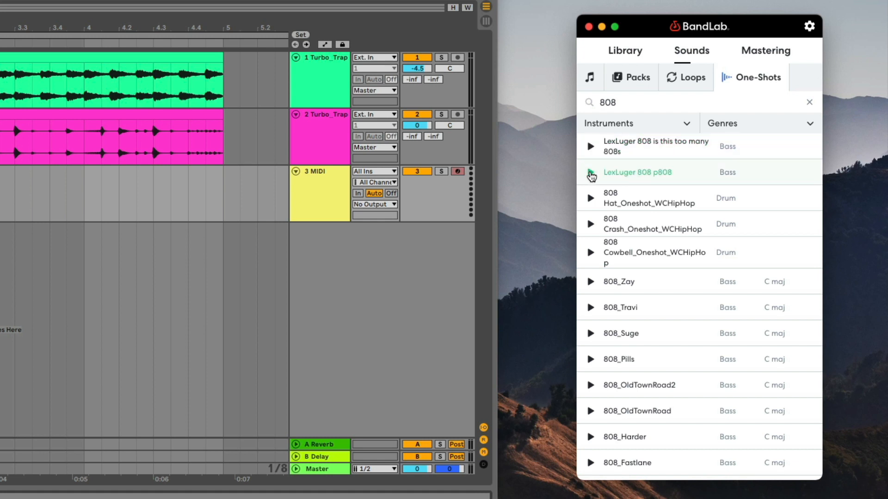
left_click(591, 283)
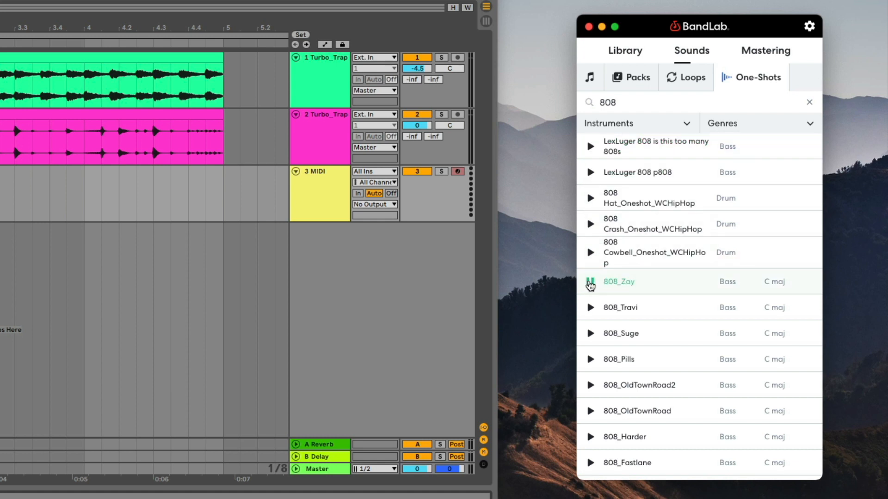
- Load the 808_Zay one-shot as the instrument of the MIDI track in Ableton Live and limit its voices to 1
left_click_drag(620, 284, 426, 498)
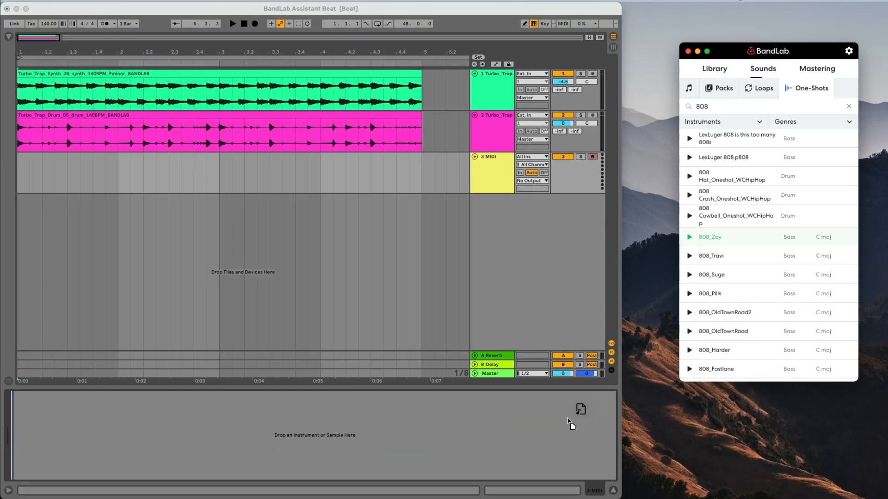
left_click_drag(569, 419, 499, 429)
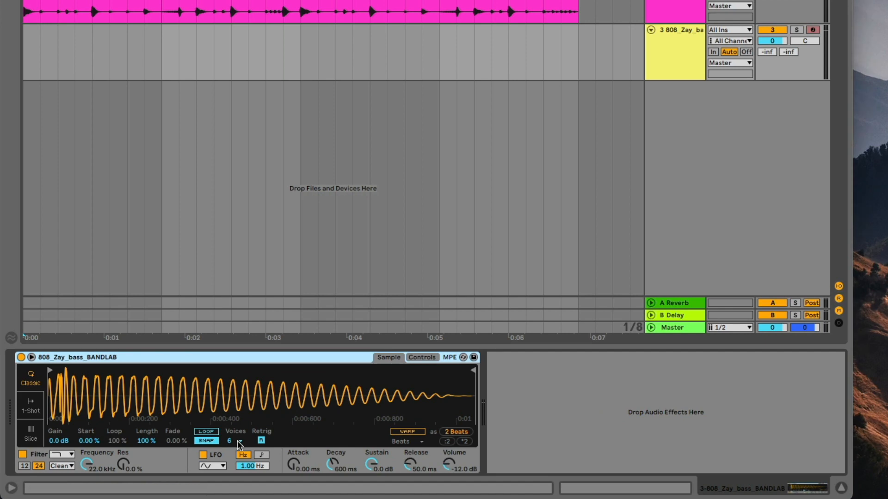
left_click(237, 440)
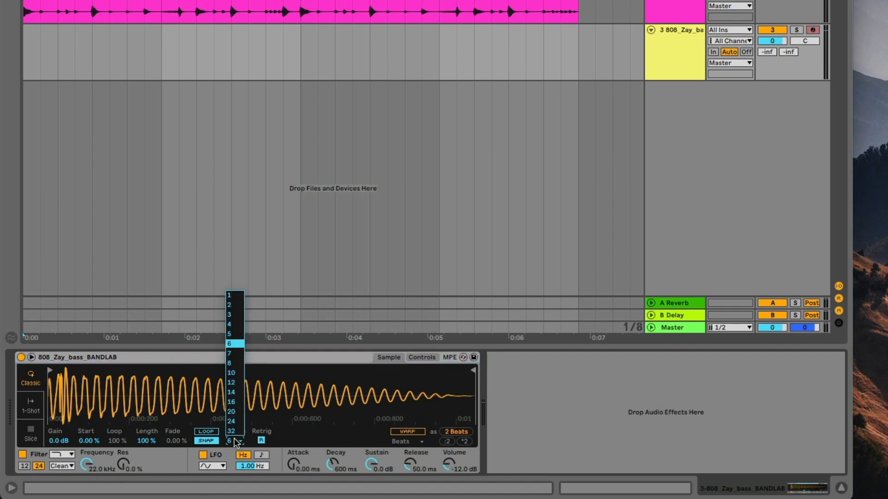
left_click(232, 297)
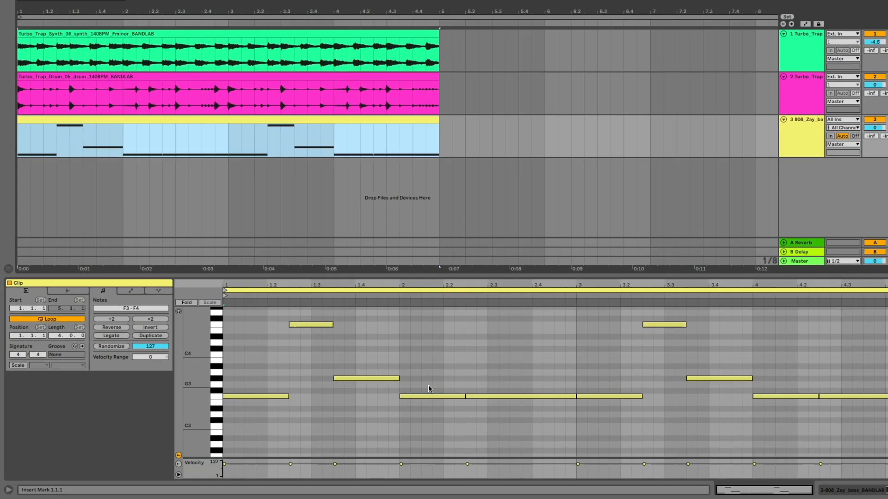
- Play the four-bar arrangement with the 808 bass notes, stop it and deselect the bass clip
key("space")
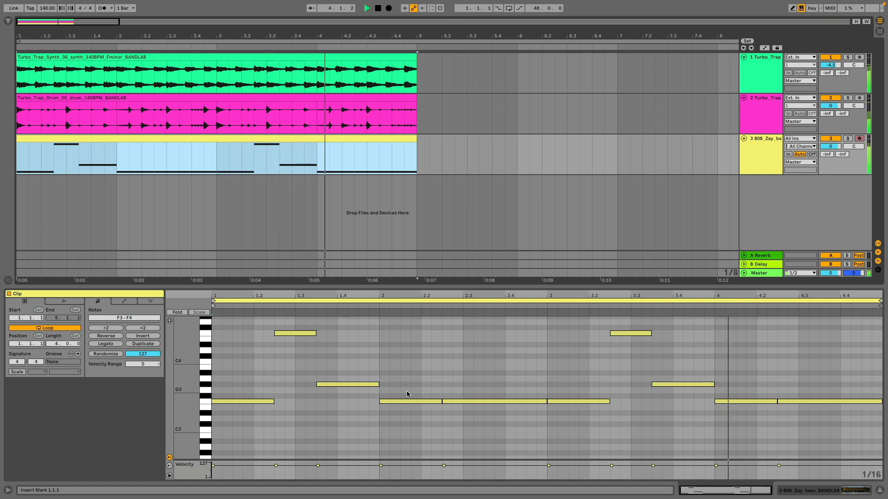
key("space")
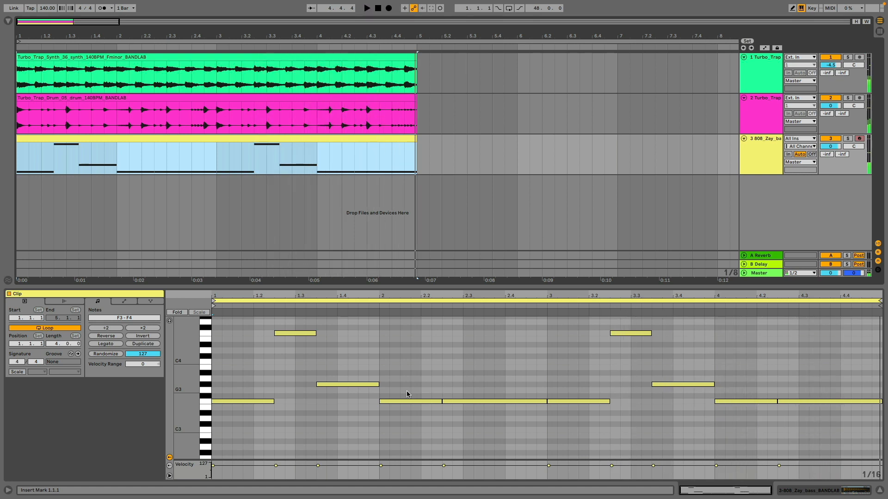
left_click(250, 178)
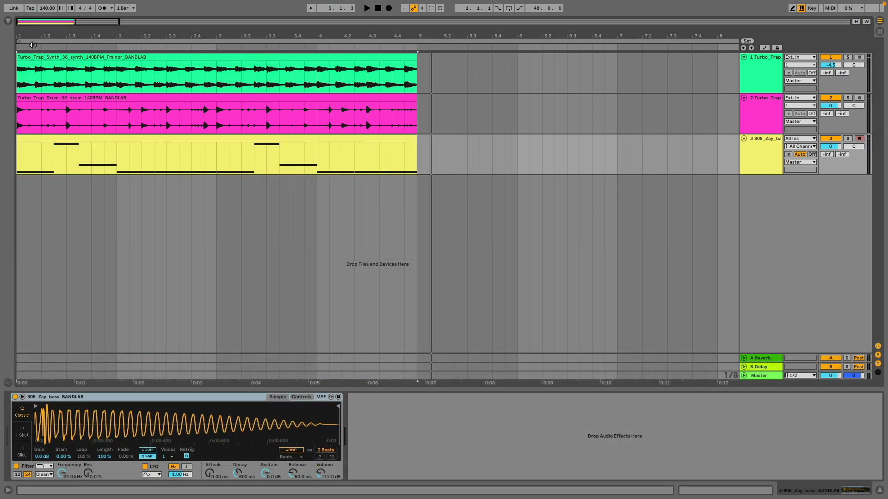
- Add a Saturator after the sampler on the 808 bass track and set its Drive to 5 dB
left_click(7, 22)
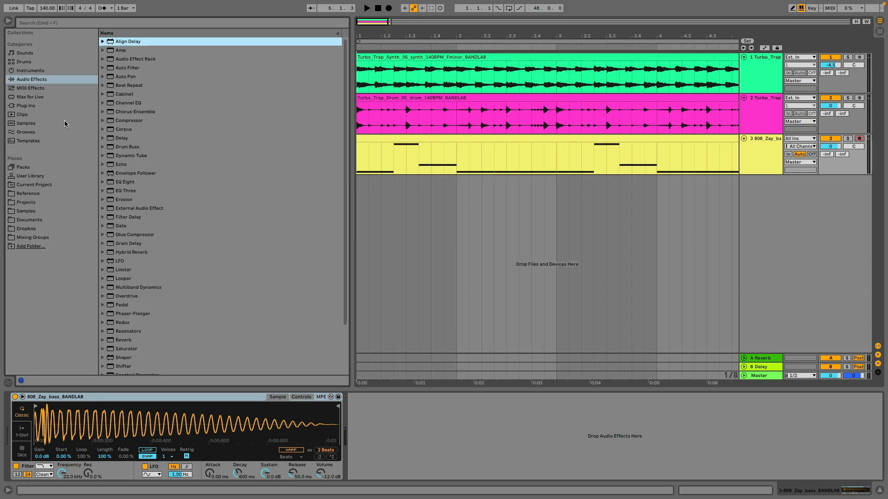
left_click_drag(123, 349, 348, 418)
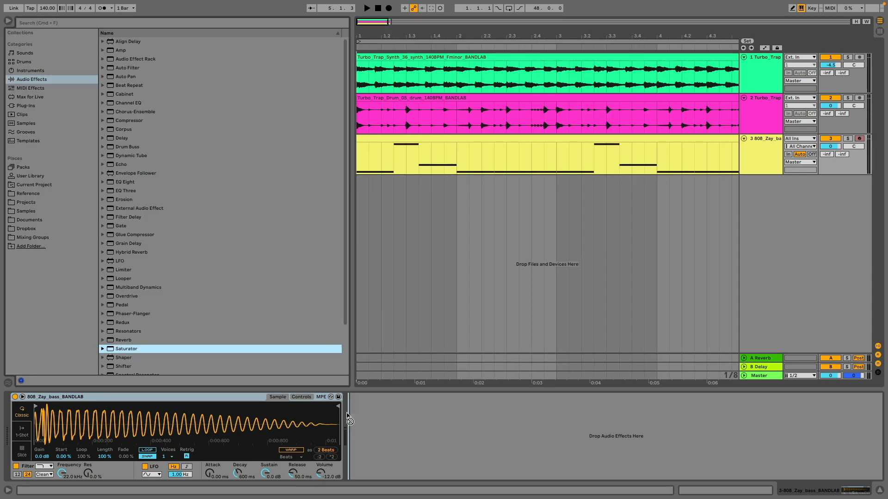
left_click_drag(394, 435, 393, 432)
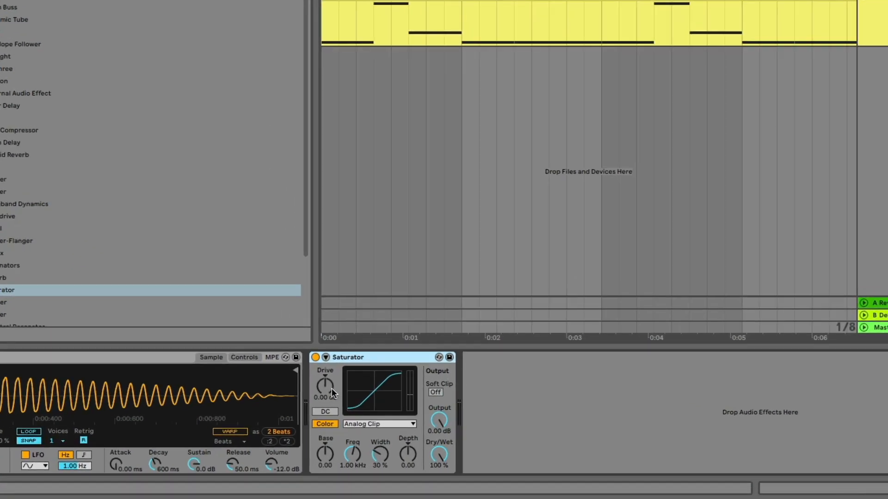
left_click(326, 385)
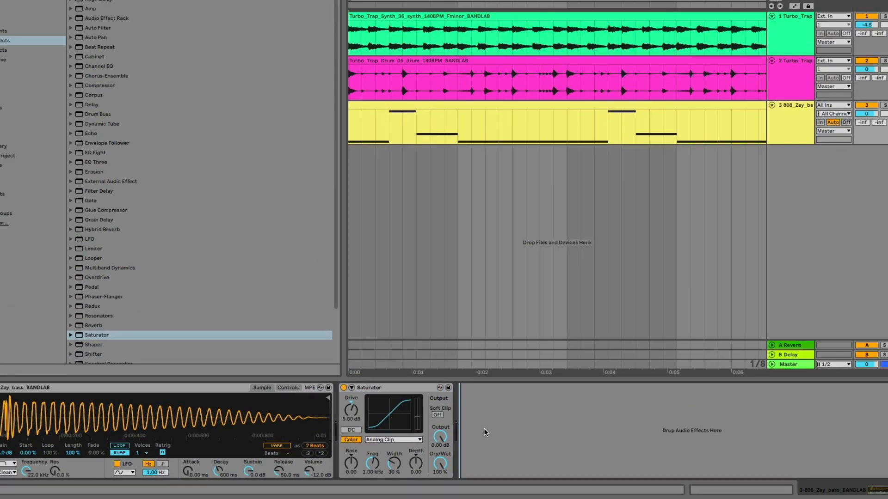
- Play the beat with the saturated bass and set the 808 track's volume to -4.0 dB
key("space")
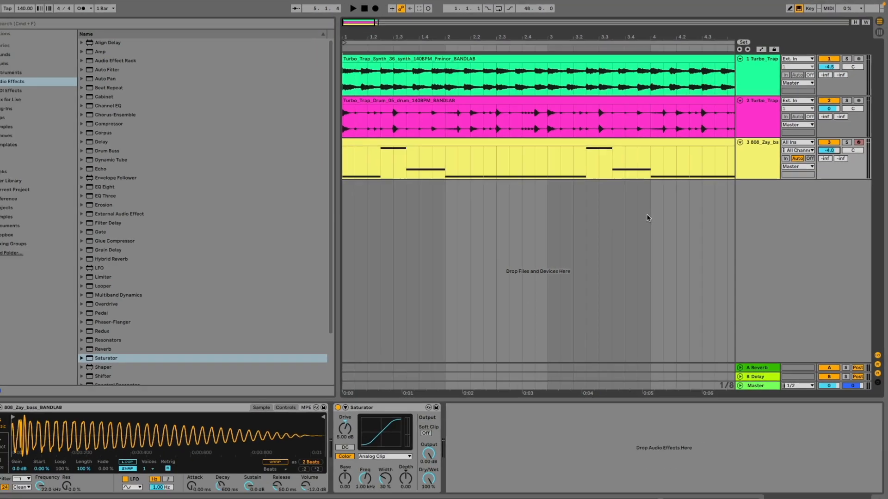
key("space")
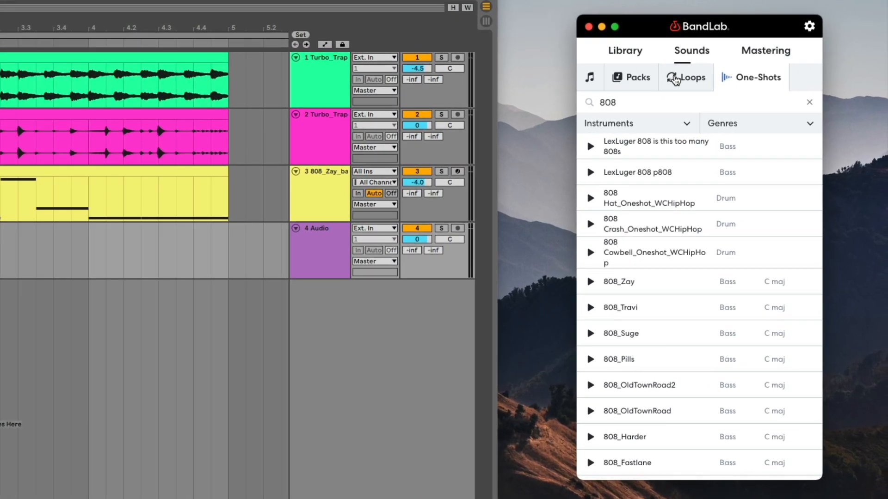
- Switch to BandLab Assistant's loops, clear the "808" search and filter for Piano loops in the Hip Hop / Trap genre
left_click(752, 90)
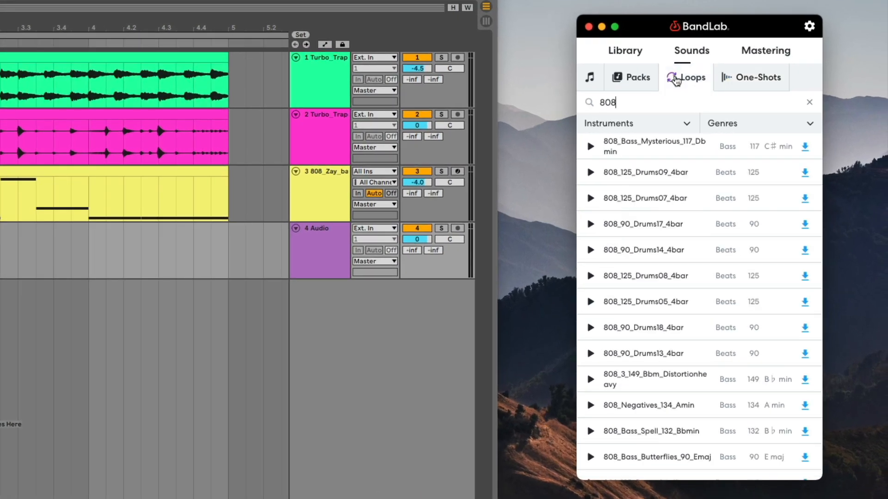
left_click(812, 106)
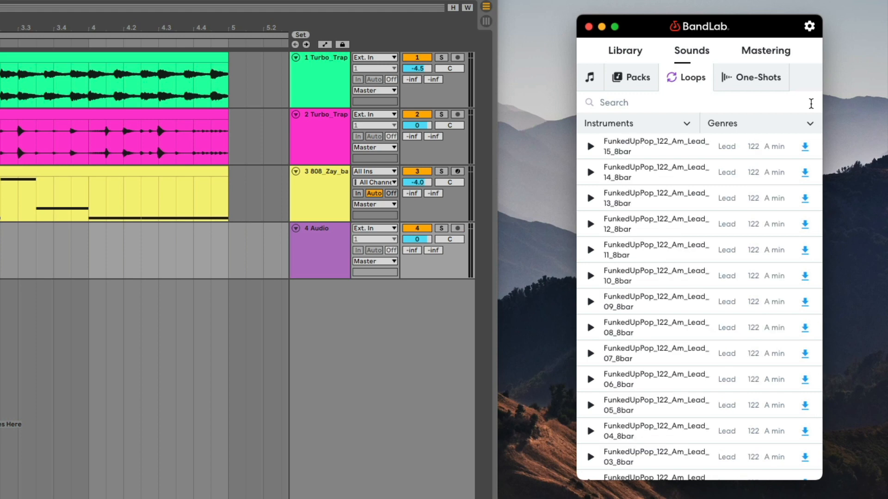
left_click(686, 122)
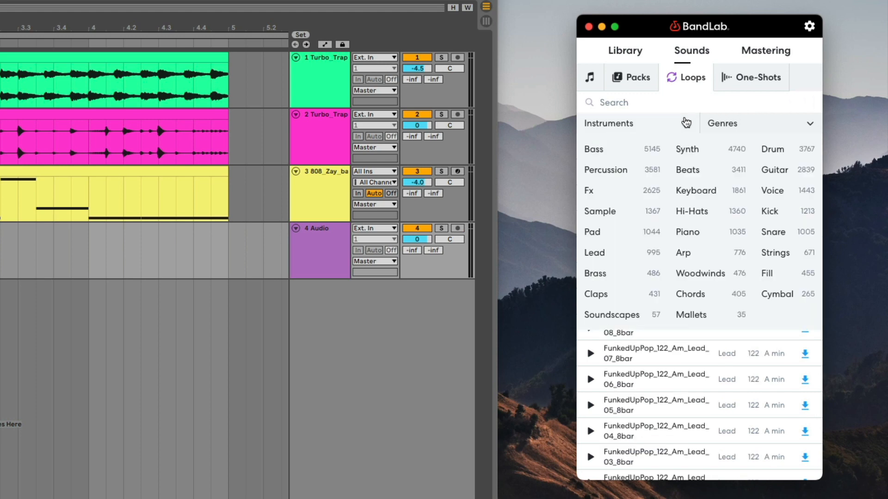
left_click(701, 232)
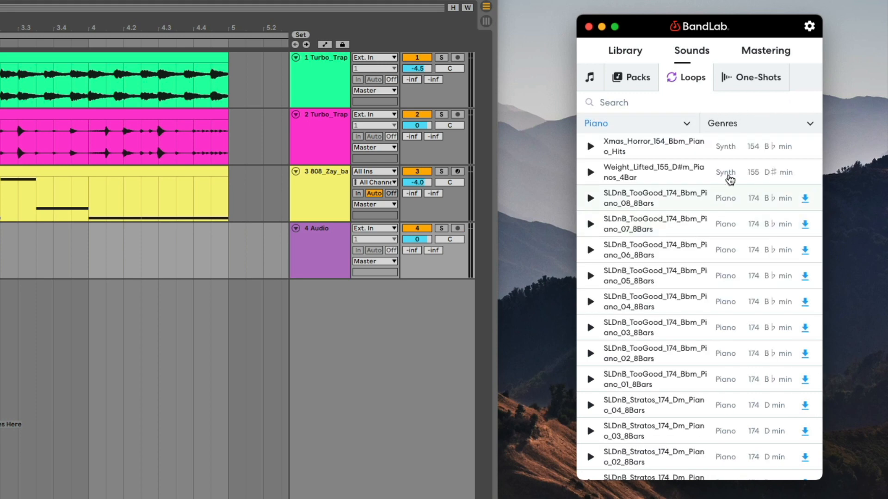
left_click(756, 126)
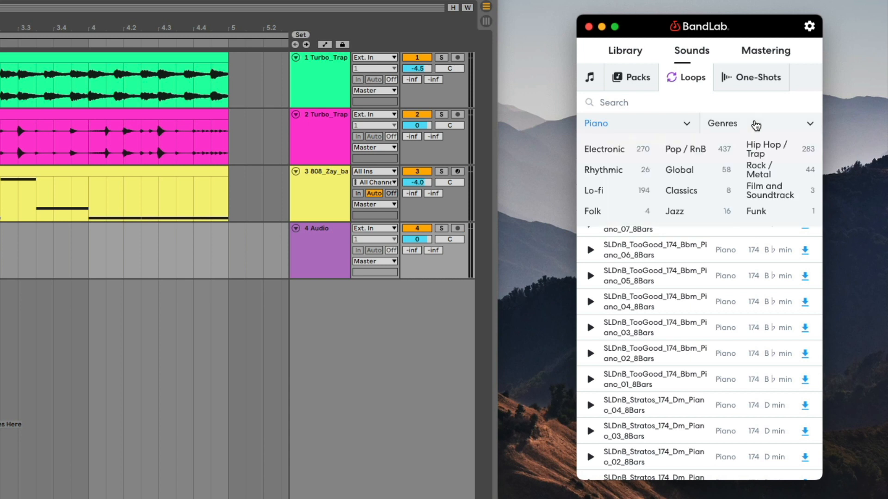
left_click(759, 153)
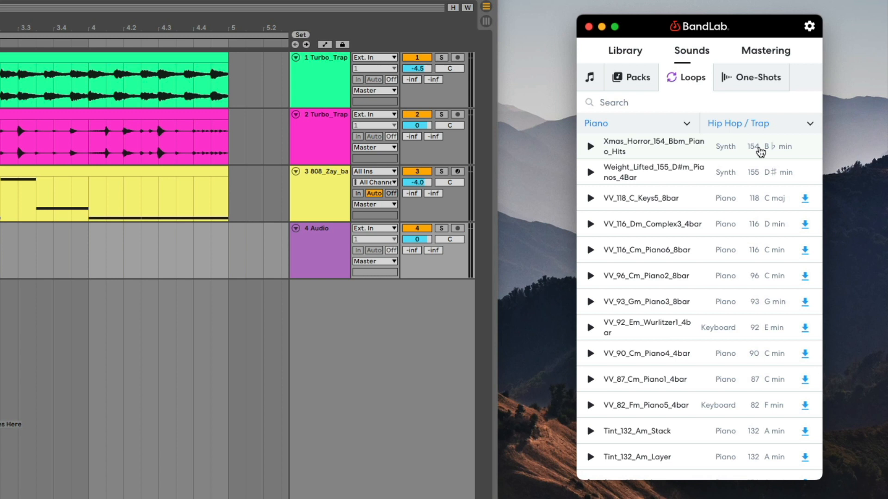
- Preview the Weight_Lifted_155_D#m_Pianos_4Bar loop and place it at bar 1 of audio track 4 in Ableton Live
left_click(590, 173)
left_click_drag(589, 175, 0, 264)
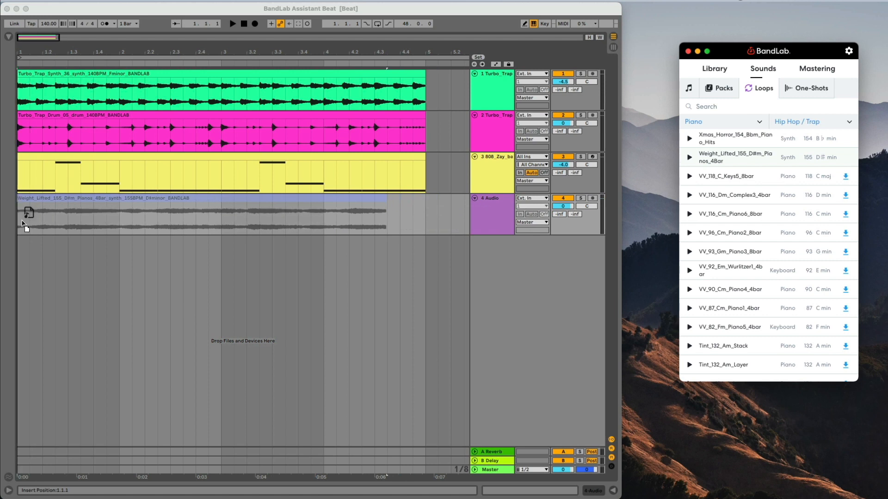
left_click_drag(22, 223, 21, 223)
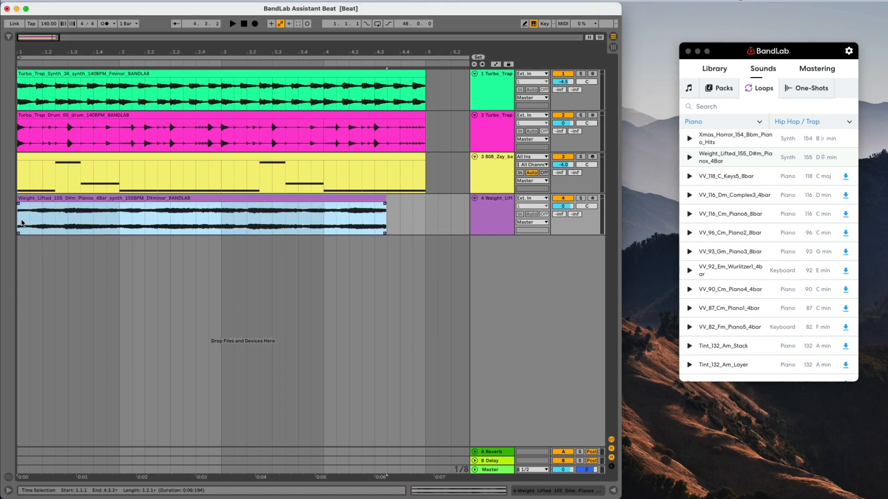
- Enable Warp on the piano clip with a BPM of 155 and the Complex warp mode
double_click(38, 198)
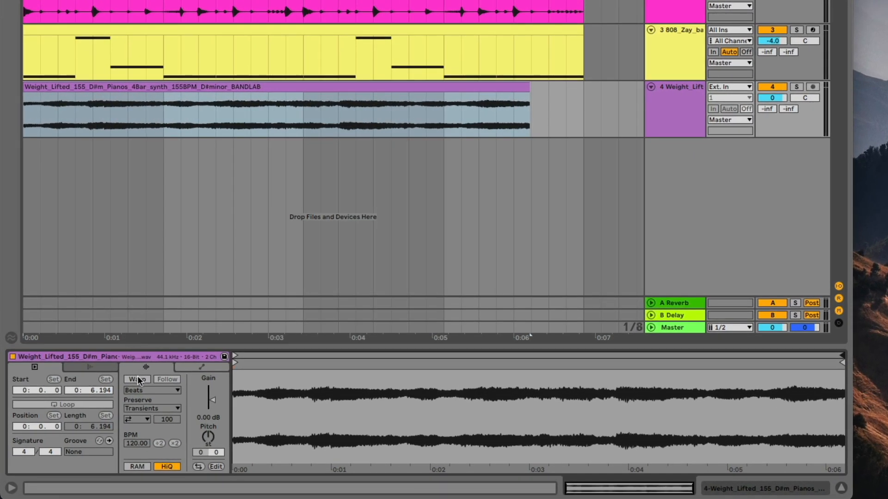
left_click(138, 379)
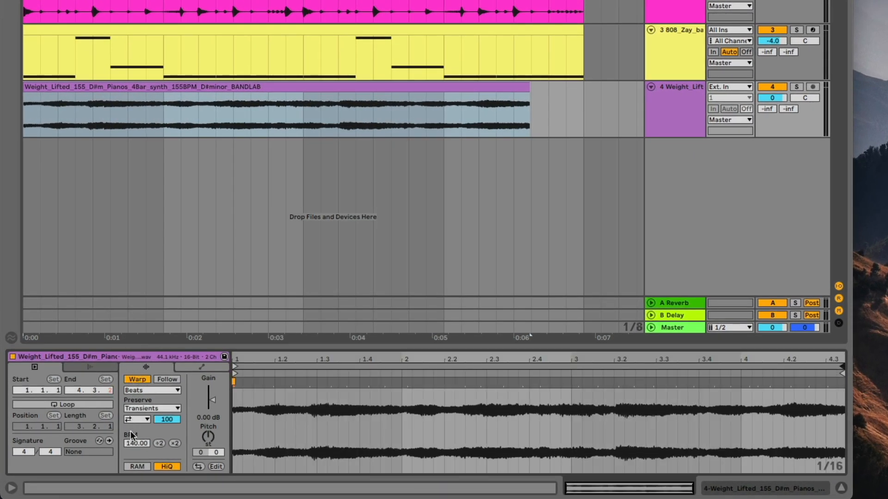
double_click(132, 443)
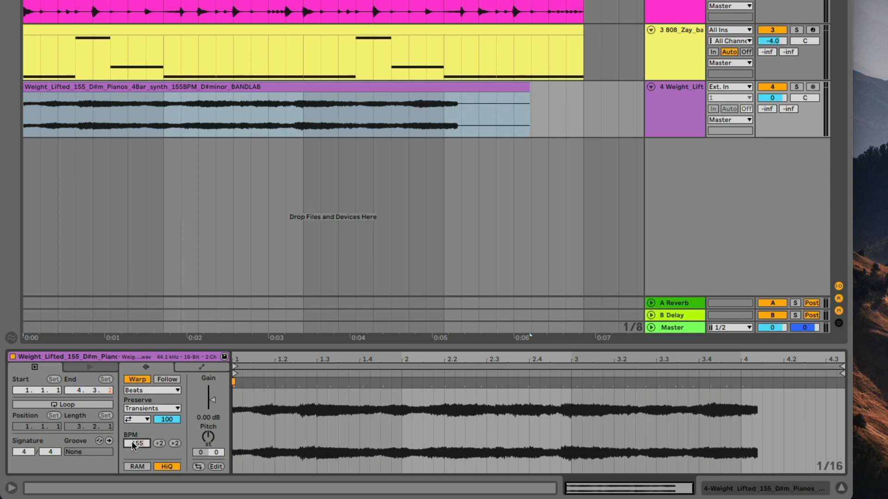
key("Return")
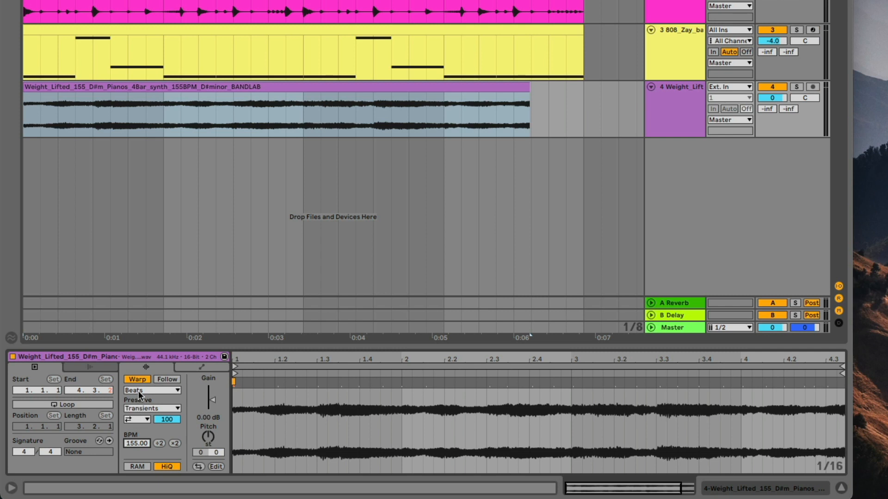
left_click(138, 390)
left_click(137, 438)
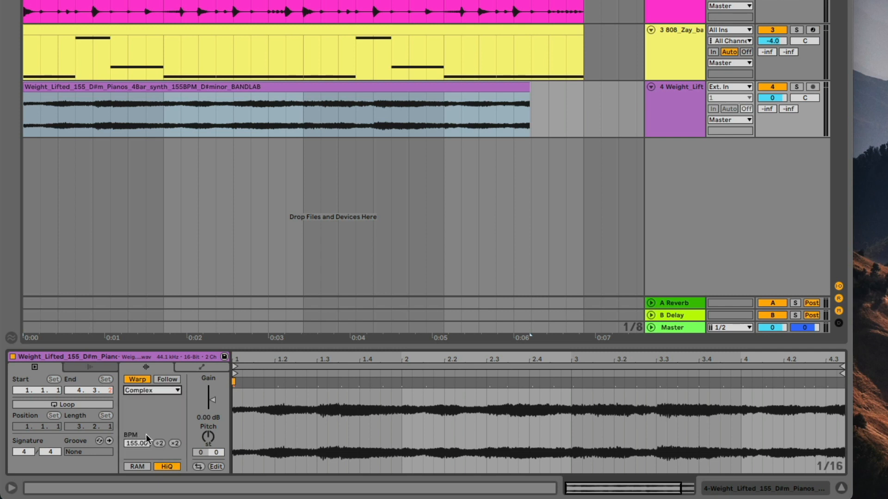
- Transpose the piano clip up 2 semitones, extend it to the start of bar 5 and play the arrangement
left_click(210, 437)
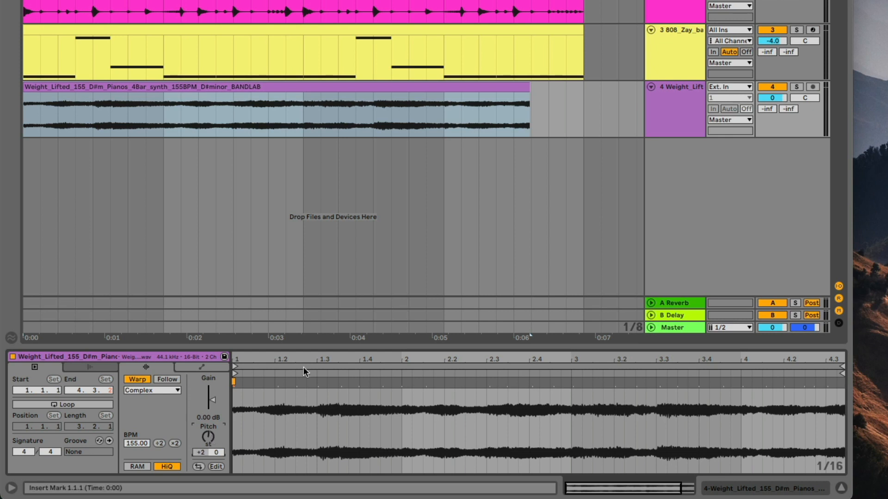
left_click(529, 89)
left_click_drag(530, 89, 586, 90)
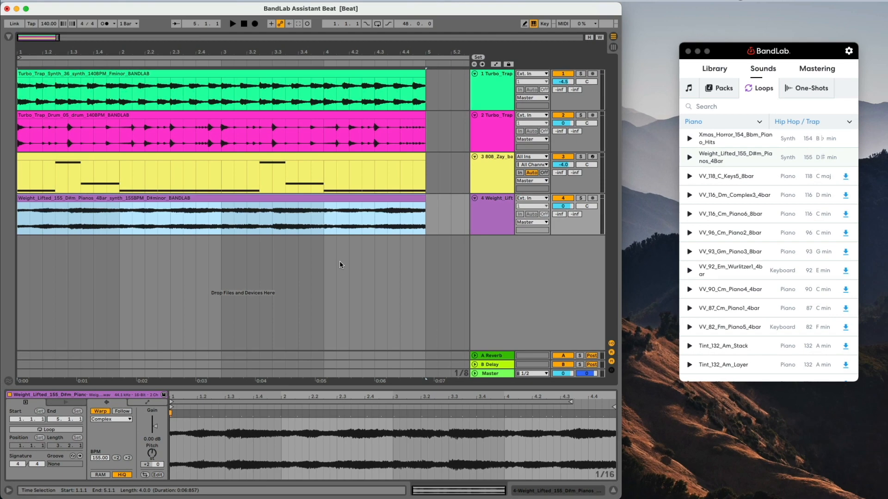
key("space")
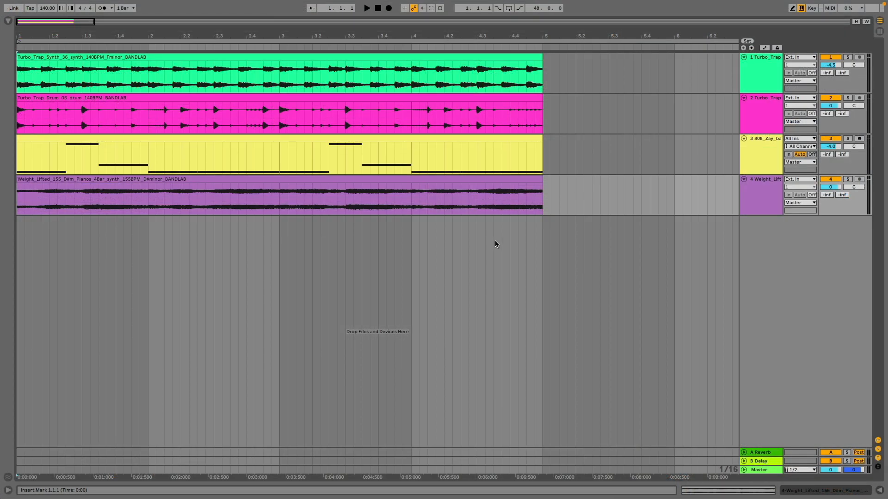
- Turn on looping for the piano clip with a two-bar loop length from its start, and play the result
double_click(411, 181)
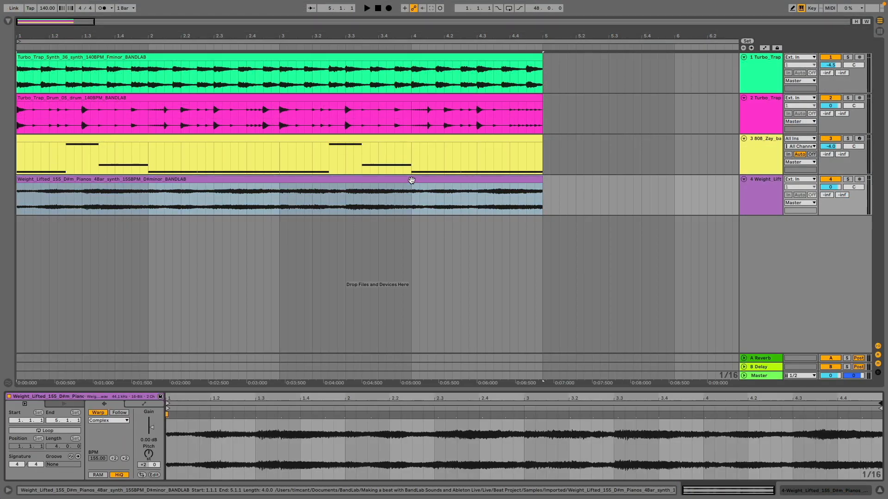
left_click(42, 431)
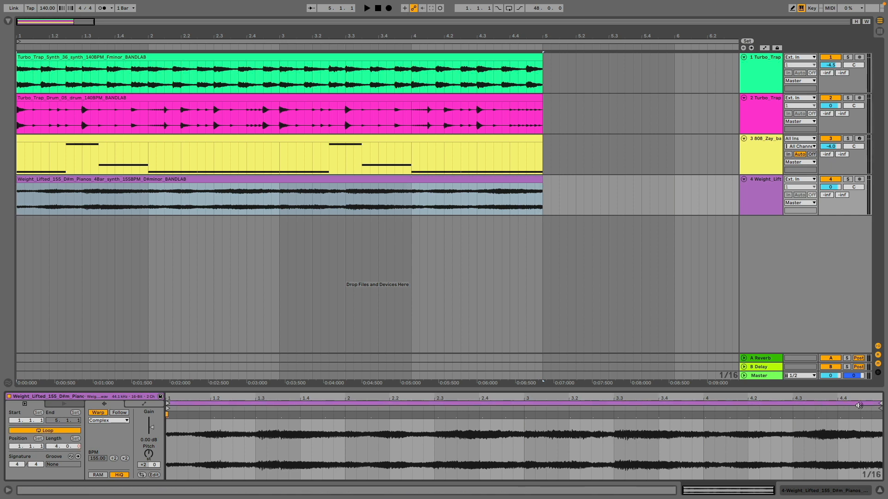
left_click_drag(881, 405, 525, 397)
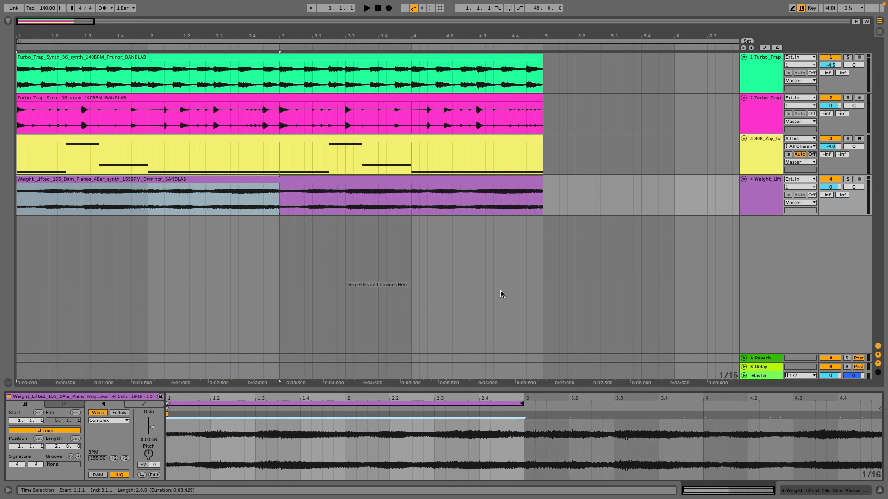
key("space")
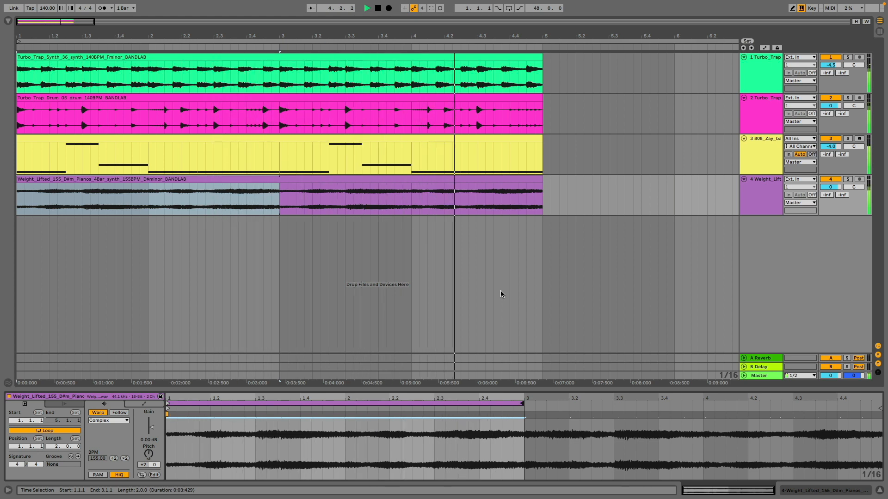
key("space")
left_click(305, 313)
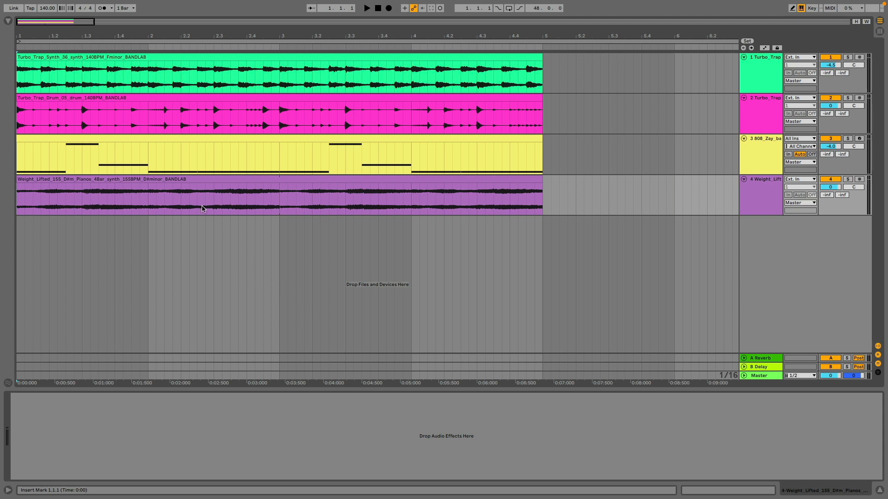
- Add an Auto Filter to the piano track as a high-pass at 200 Hz and listen to the beat
left_click(8, 20)
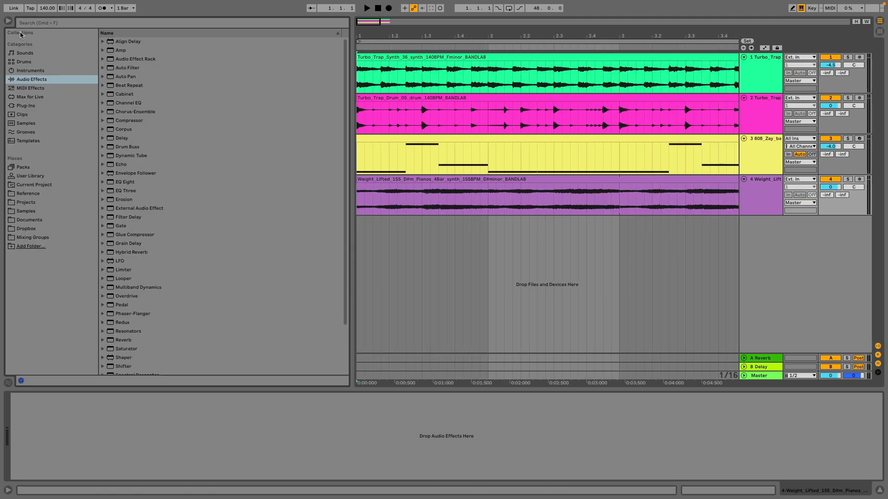
left_click(129, 69)
left_click_drag(409, 190, 410, 193)
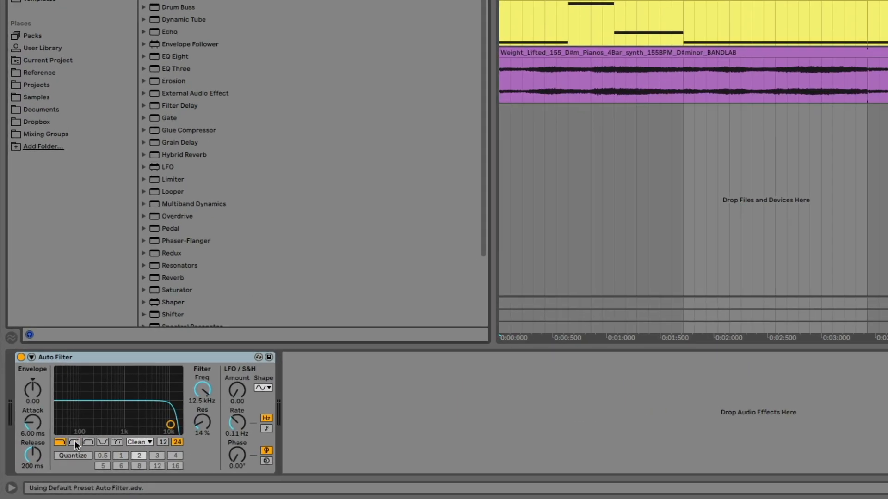
left_click(53, 458)
left_click(202, 399)
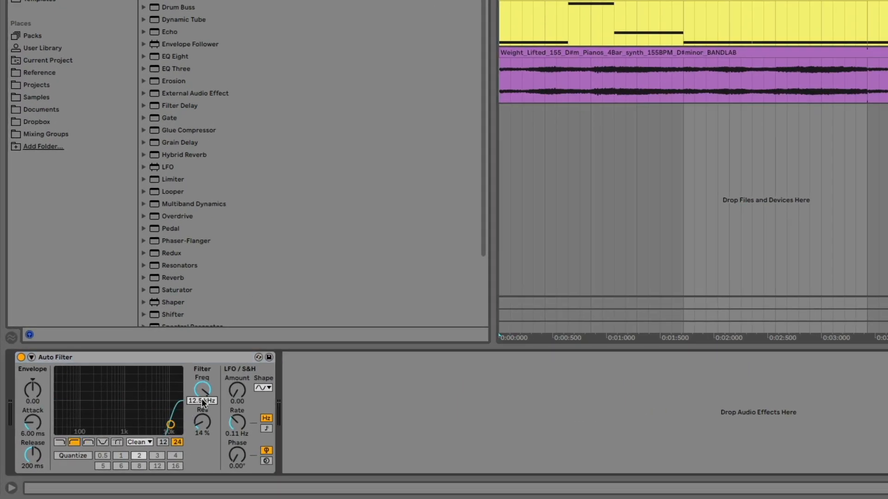
type("200")
key("Return")
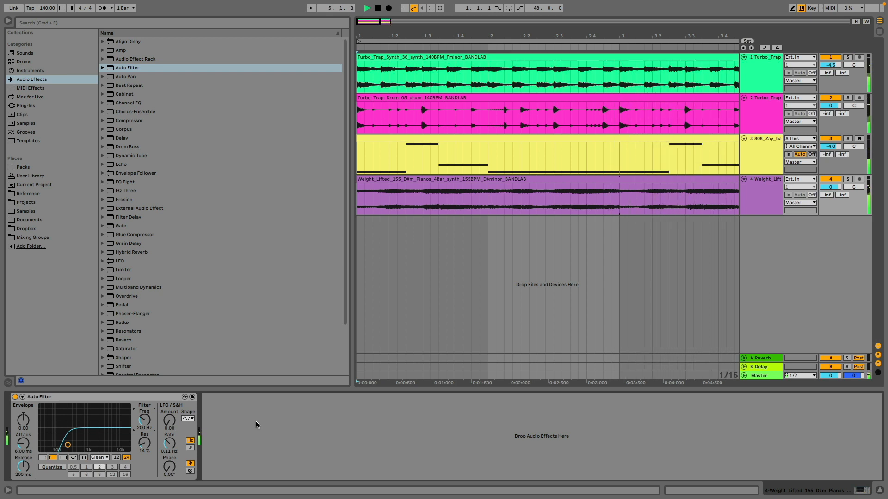
key("space")
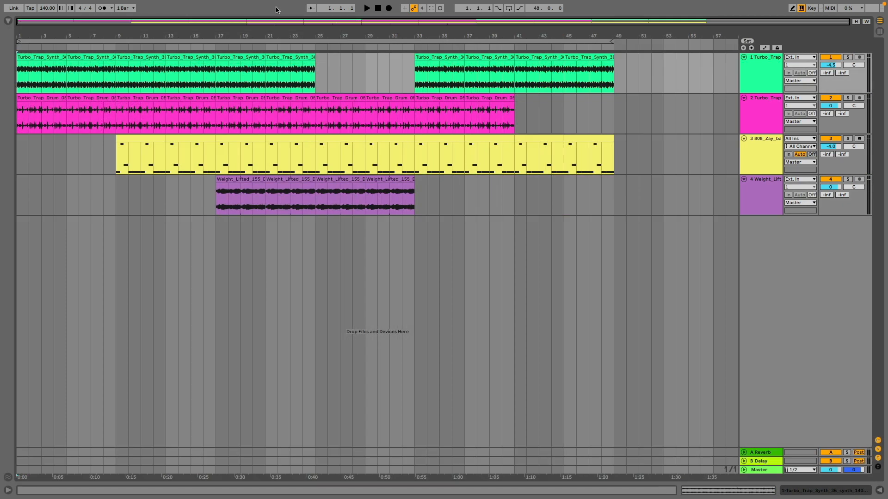
- Play the full arrangement of synth, drums, 808 bass and piano from bar 1
key("space")
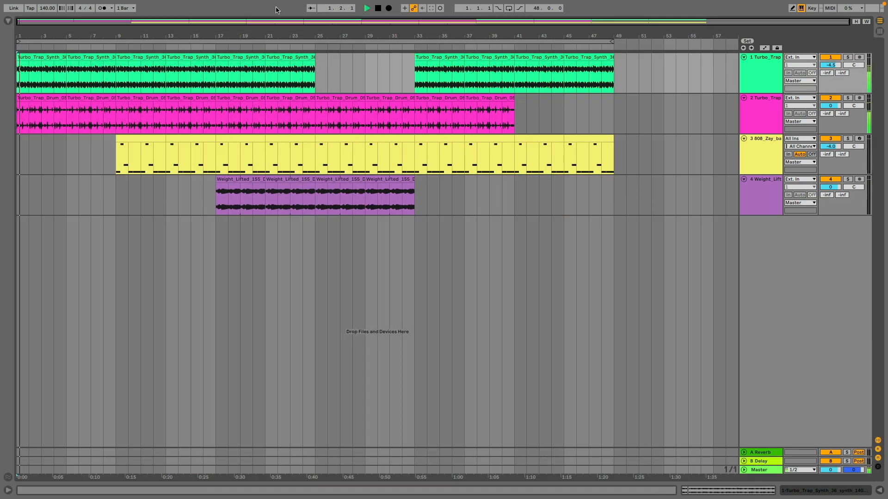